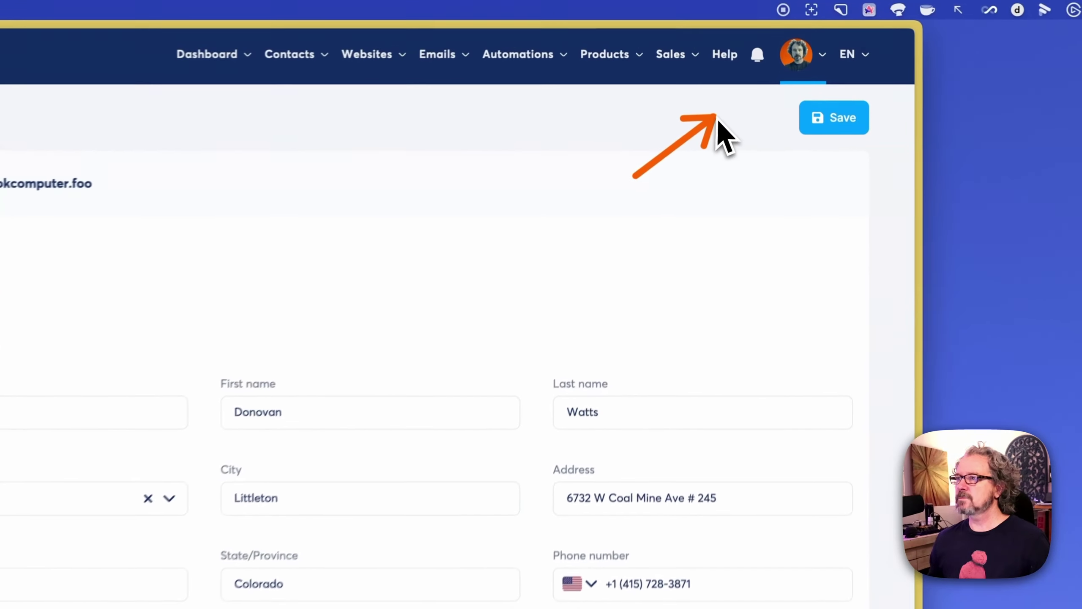
Open Settings from the avatar menu and review the Profile details, selecting the company name
{"action": "left_click", "coordinate": [798, 66]}
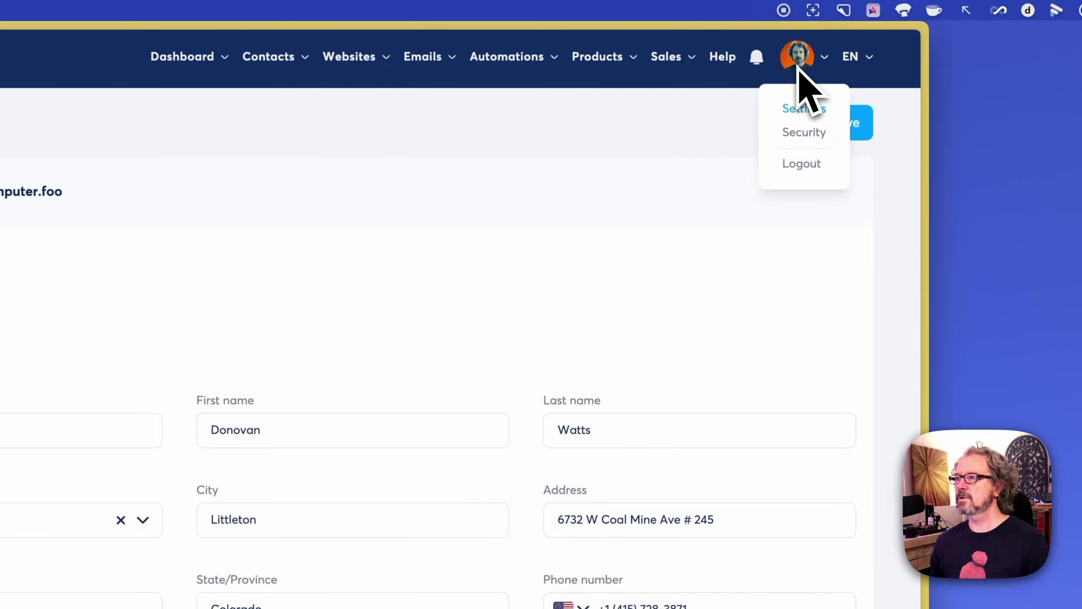
{"action": "left_click", "coordinate": [796, 112]}
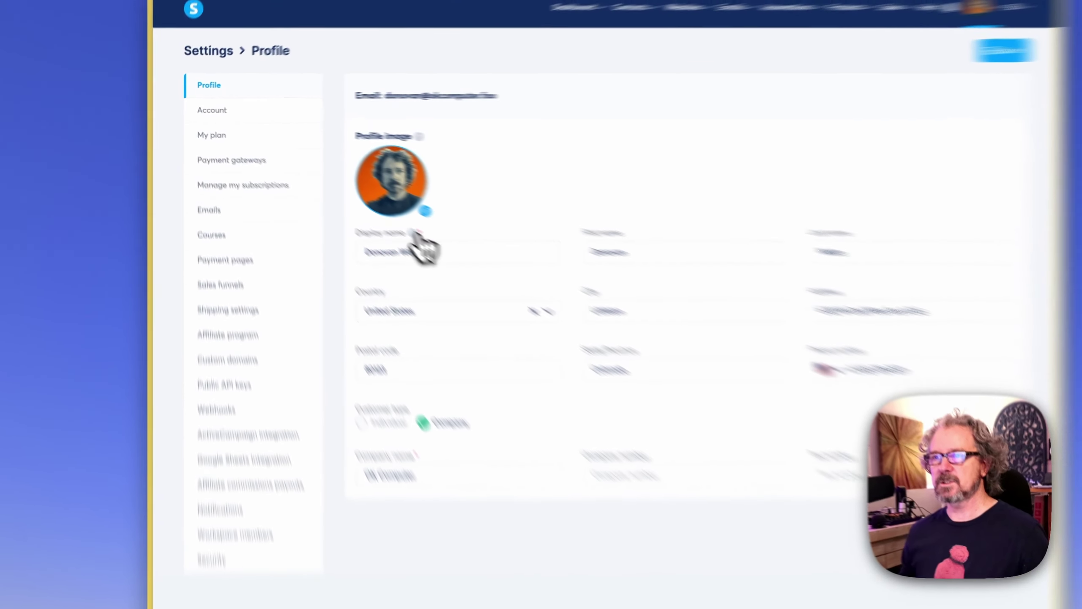
{"action": "mouse_move", "coordinate": [356, 200]}
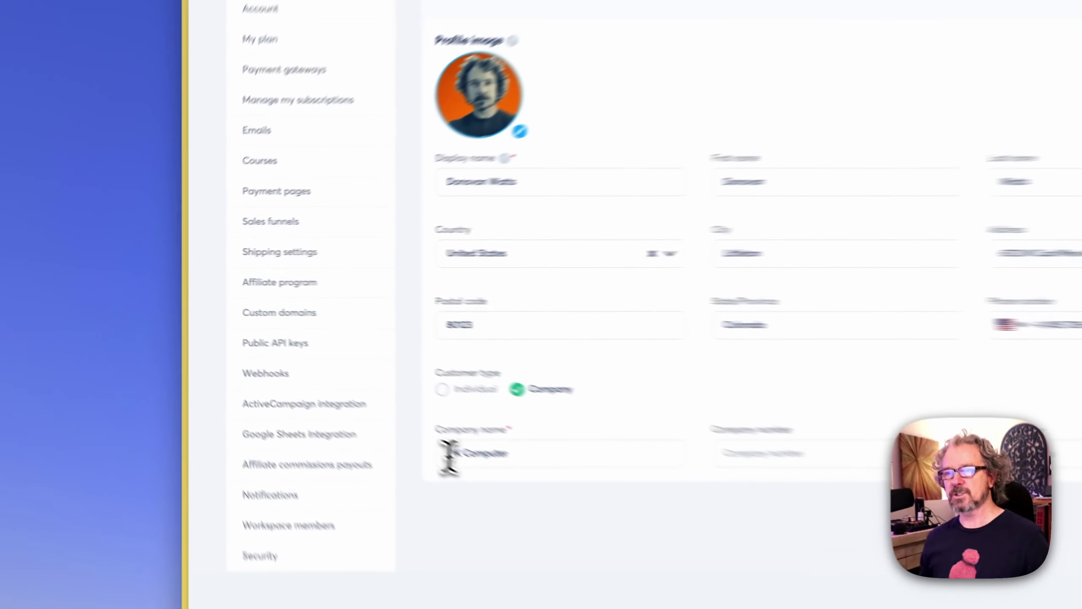
{"action": "left_click_drag", "start_coordinate": [322, 385], "coordinate": [375, 385]}
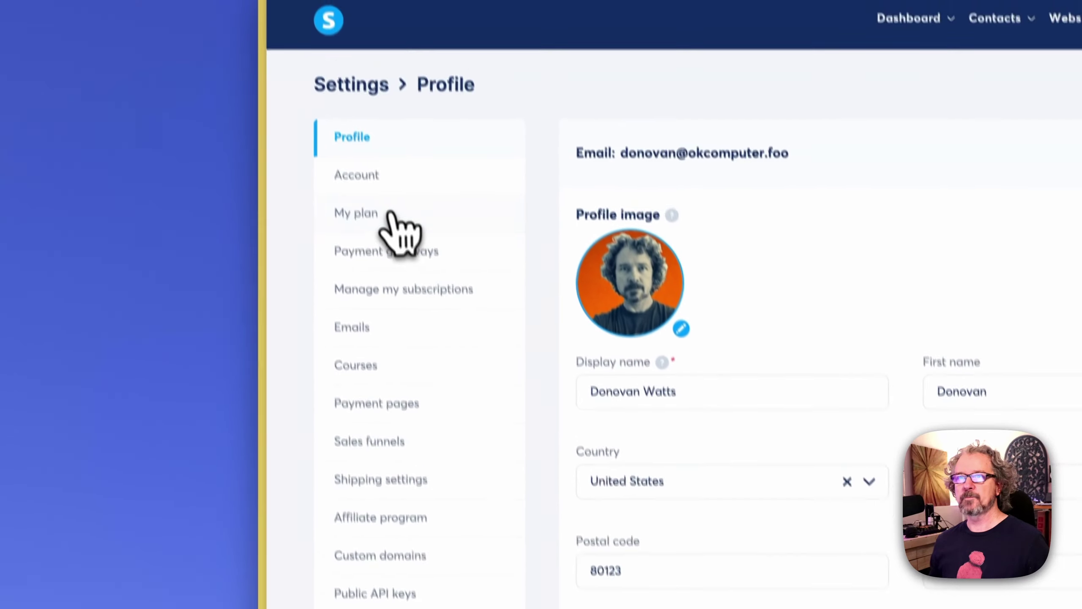
{"action": "left_click", "coordinate": [375, 215]}
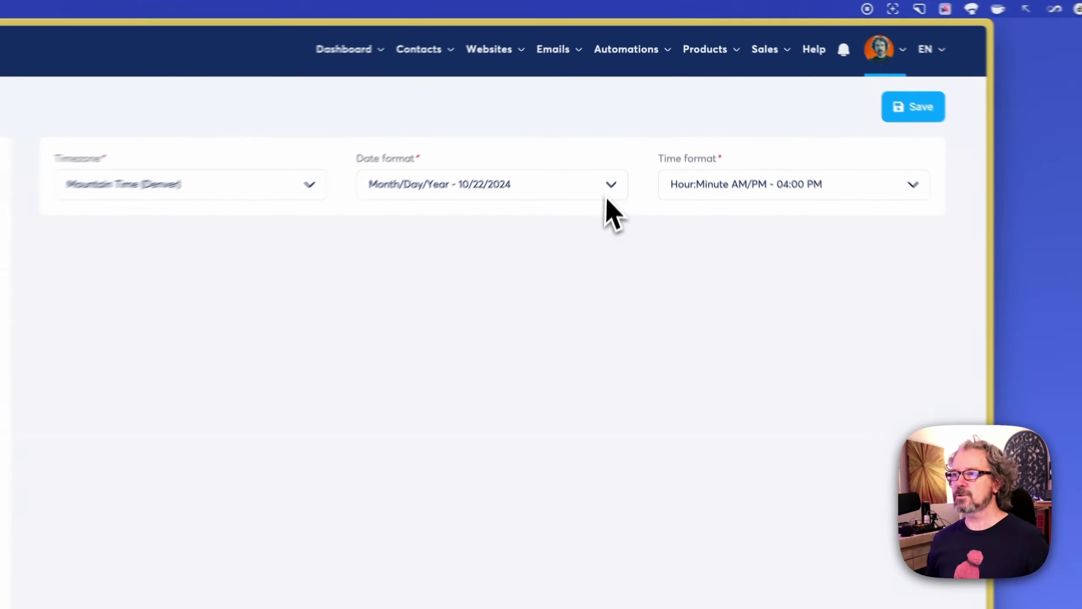
{"action": "left_click", "coordinate": [632, 110]}
{"action": "left_click", "coordinate": [653, 147]}
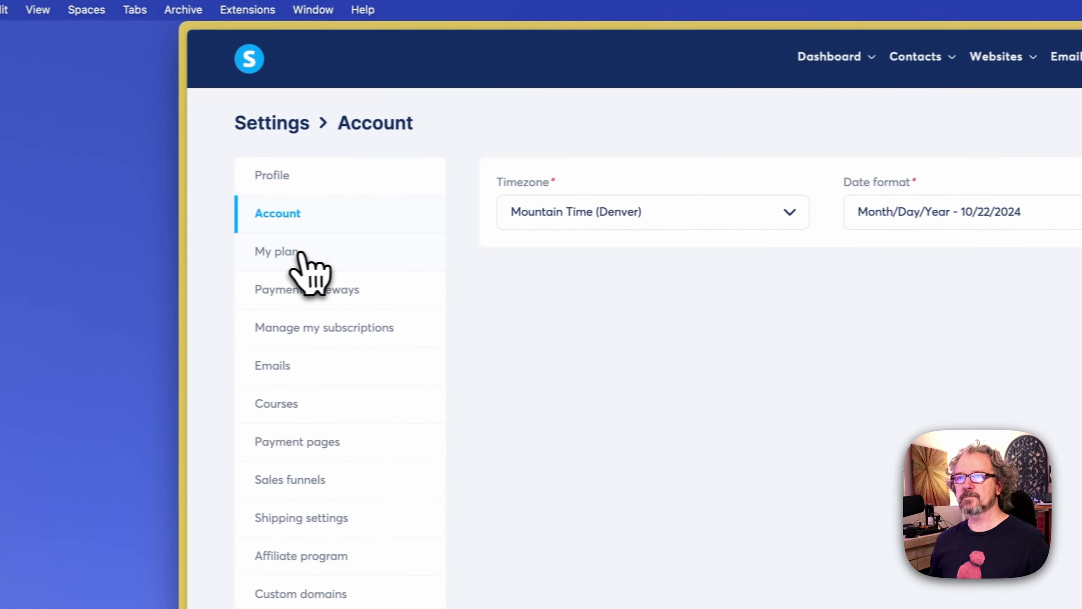
Show My plan, comparing the $228/year Startup plan with the Webinar and Unlimited tiers
{"action": "left_click", "coordinate": [301, 253]}
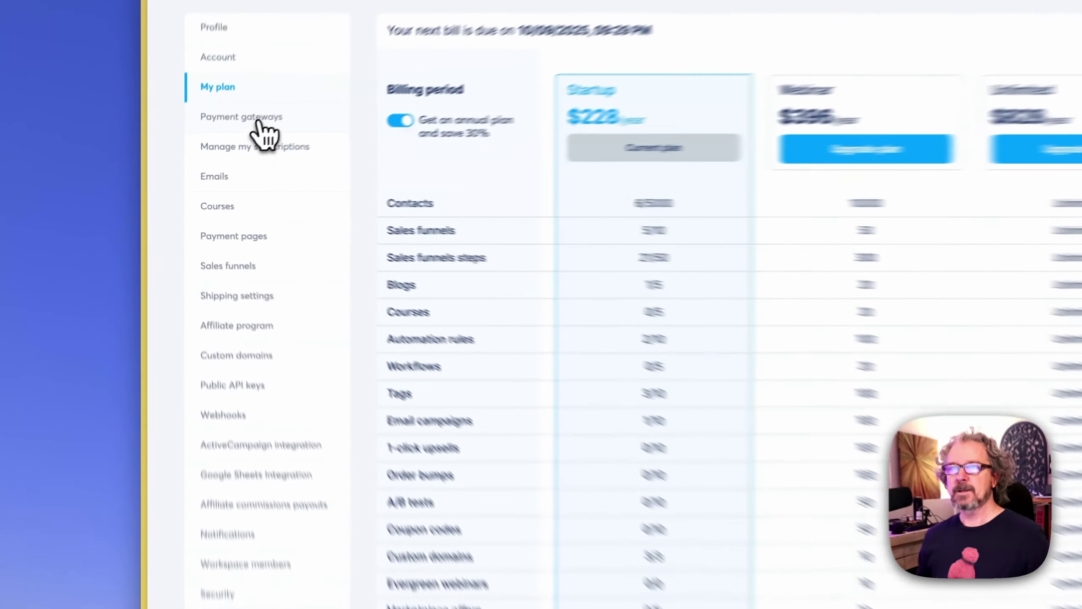
Show Payment gateways with Stripe and Apple Pay connected, and PayPal and Mollie unconnected
{"action": "left_click", "coordinate": [229, 146]}
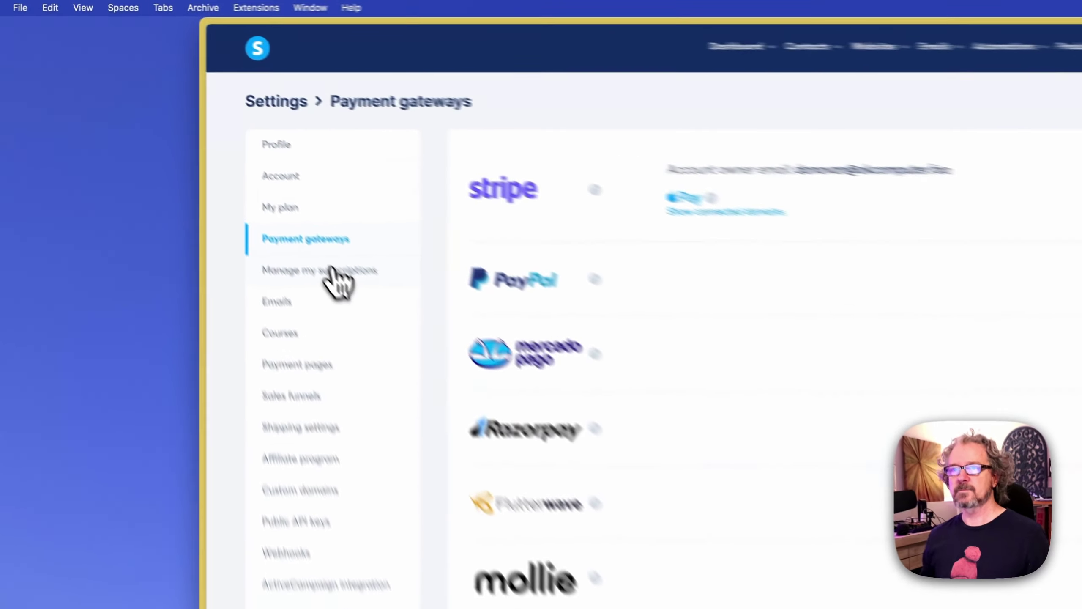
List subscriptions and show the options for the active SIO Startup Annual EN subscription
{"action": "left_click", "coordinate": [234, 163]}
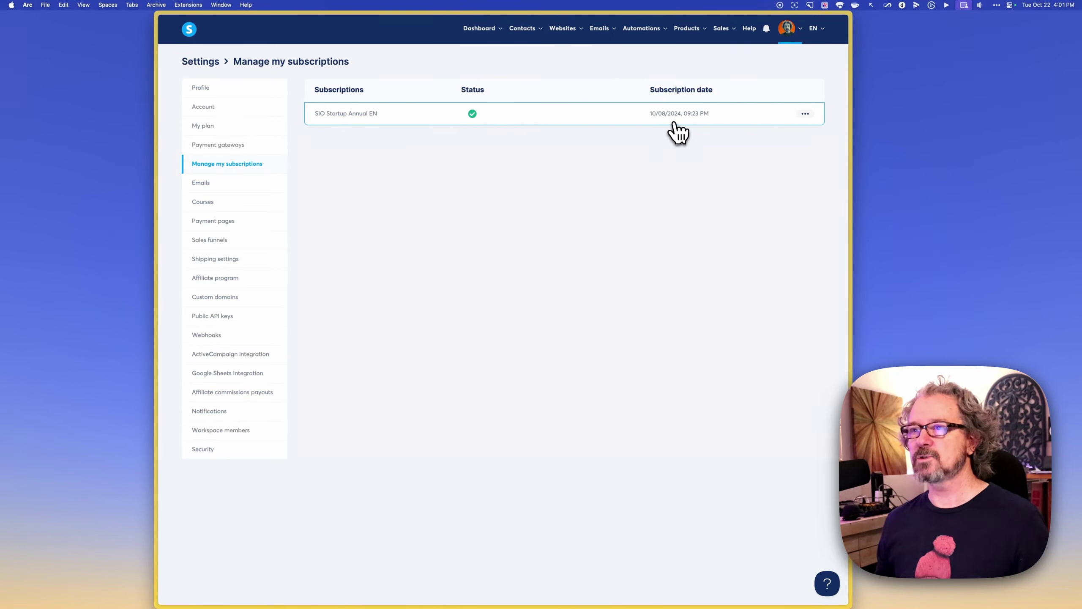
{"action": "left_click", "coordinate": [804, 114]}
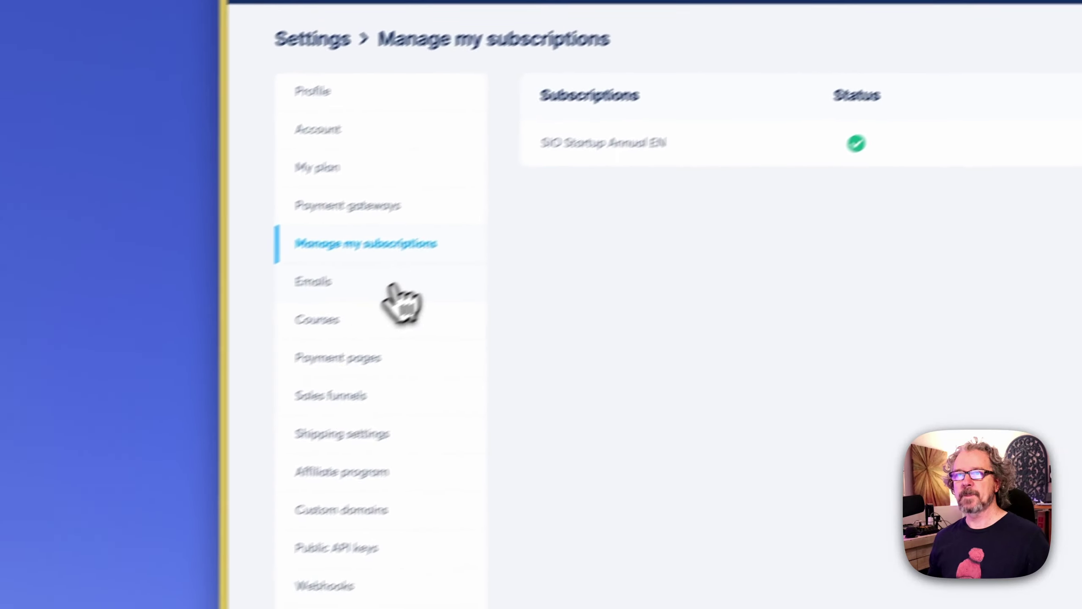
Review verified email domains and addresses, then show Courses settings with both toggles off
{"action": "left_click", "coordinate": [238, 365]}
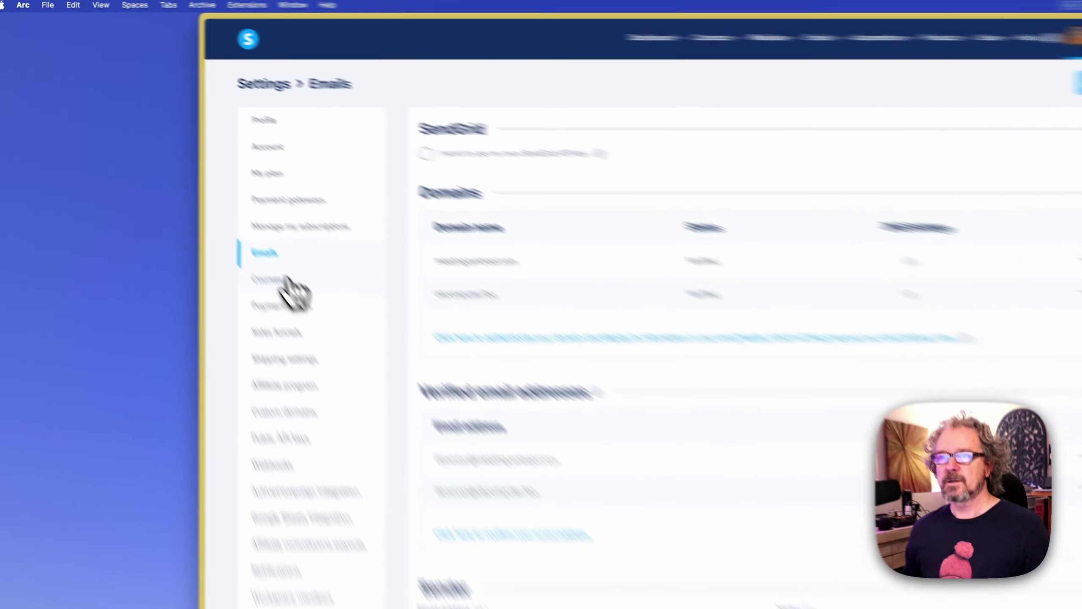
{"action": "left_click", "coordinate": [216, 202]}
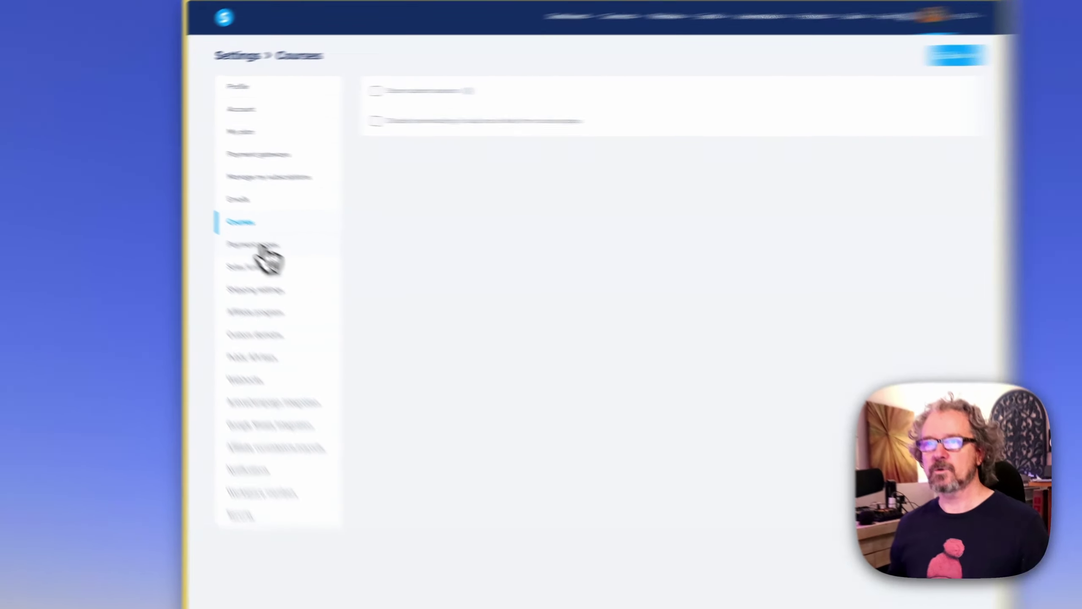
Show Payment pages settings: U.S. Dollar currency, access after first payment, default terms
{"action": "left_click", "coordinate": [215, 221]}
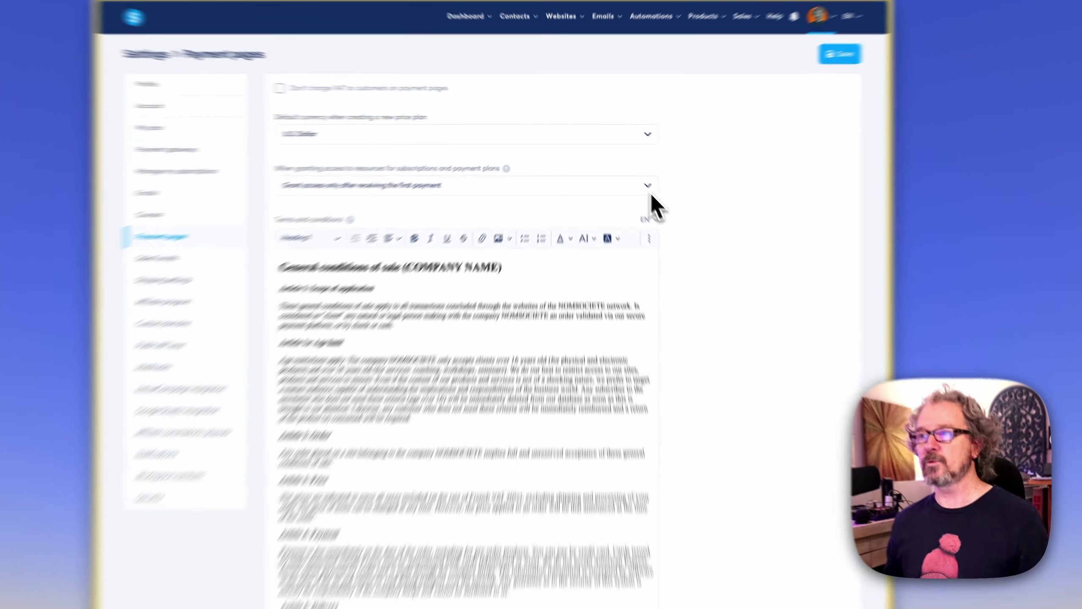
Set subscription and payment plan access to 'Grant immediate access after creating an order'
{"action": "left_click", "coordinate": [636, 181]}
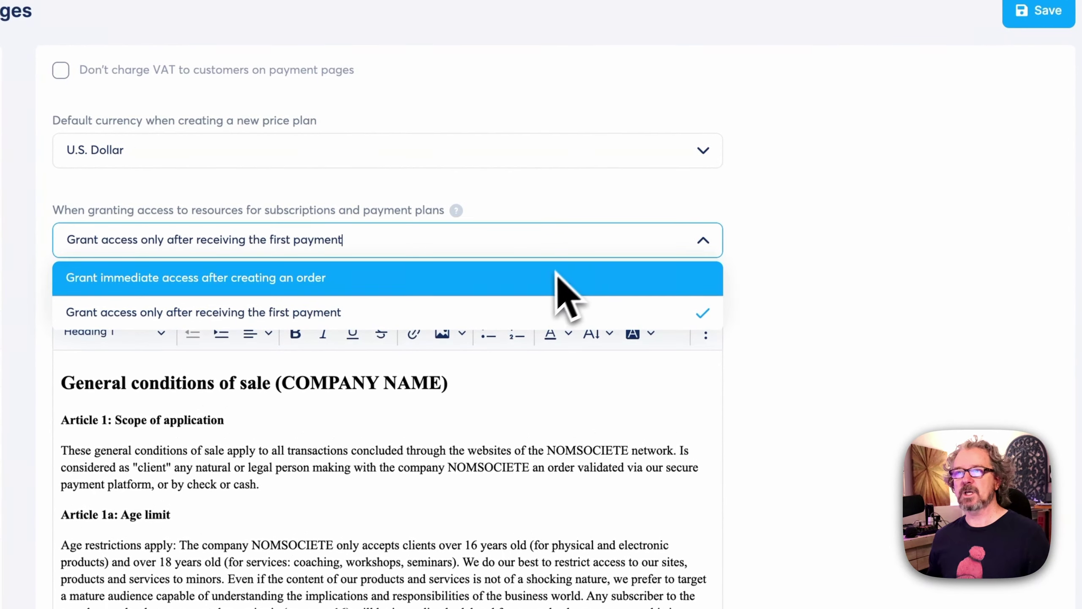
{"action": "left_click", "coordinate": [501, 290]}
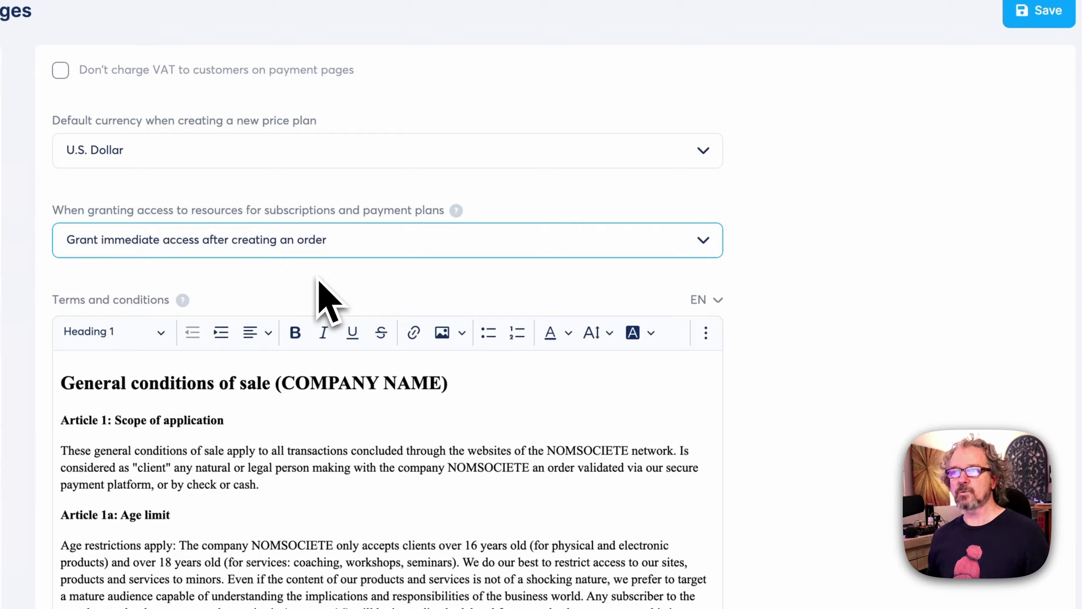
{"action": "scroll", "coordinate": [811, 469], "scroll_direction": "down", "scroll_amount": 5}
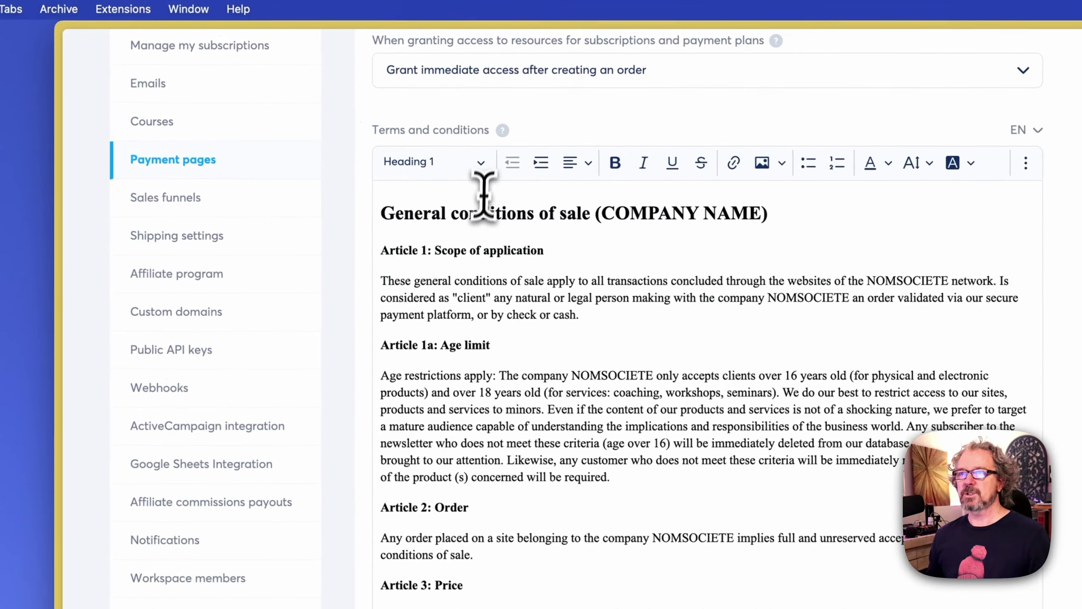
Read through the default conditions of sale, selecting the NOMSOCIETE heading placeholder
{"action": "left_click", "coordinate": [108, 118]}
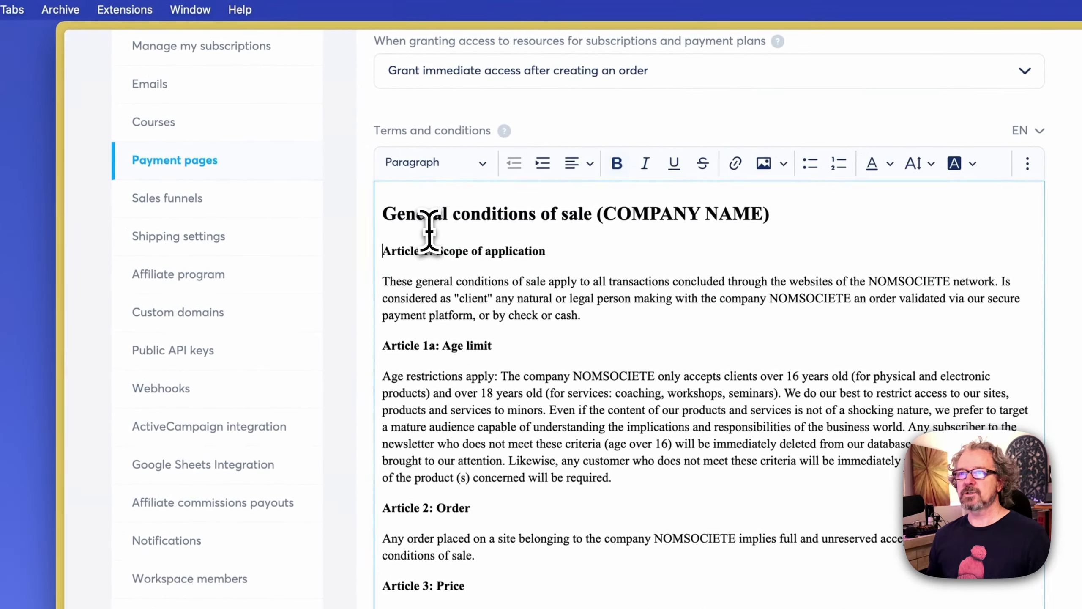
{"action": "left_click_drag", "start_coordinate": [602, 215], "coordinate": [757, 218]}
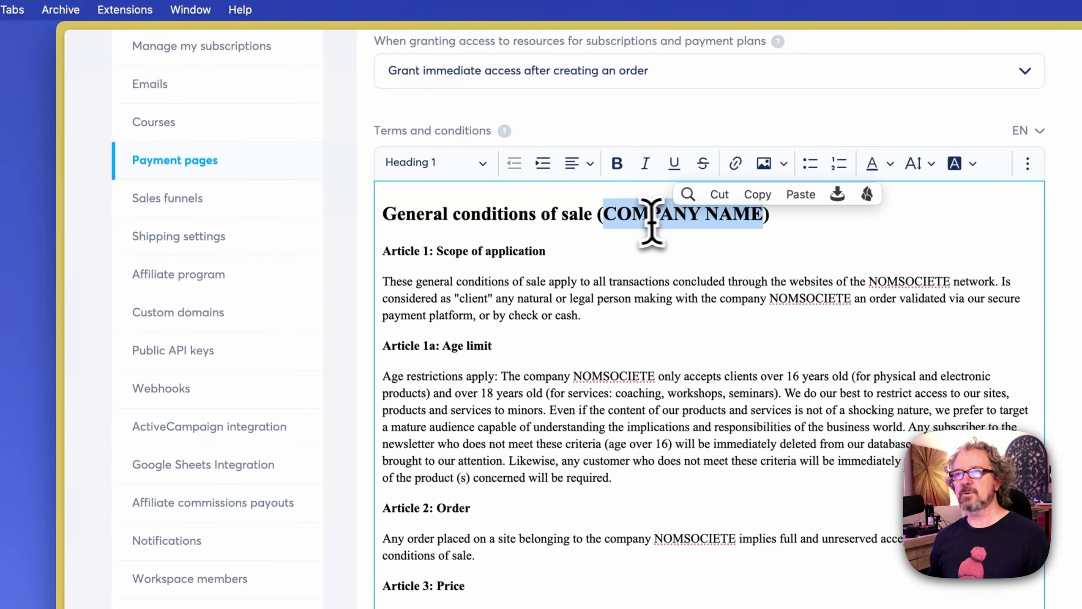
{"action": "left_click", "coordinate": [764, 249]}
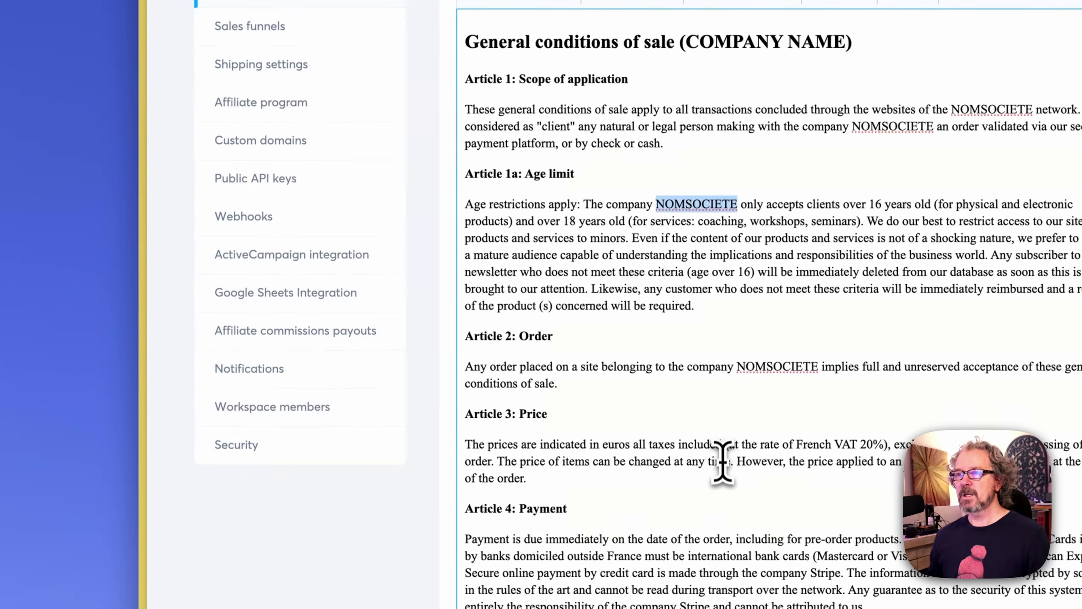
{"action": "scroll", "coordinate": [723, 461], "scroll_direction": "up", "scroll_amount": 7}
{"action": "scroll", "coordinate": [723, 466], "scroll_direction": "down", "scroll_amount": 5}
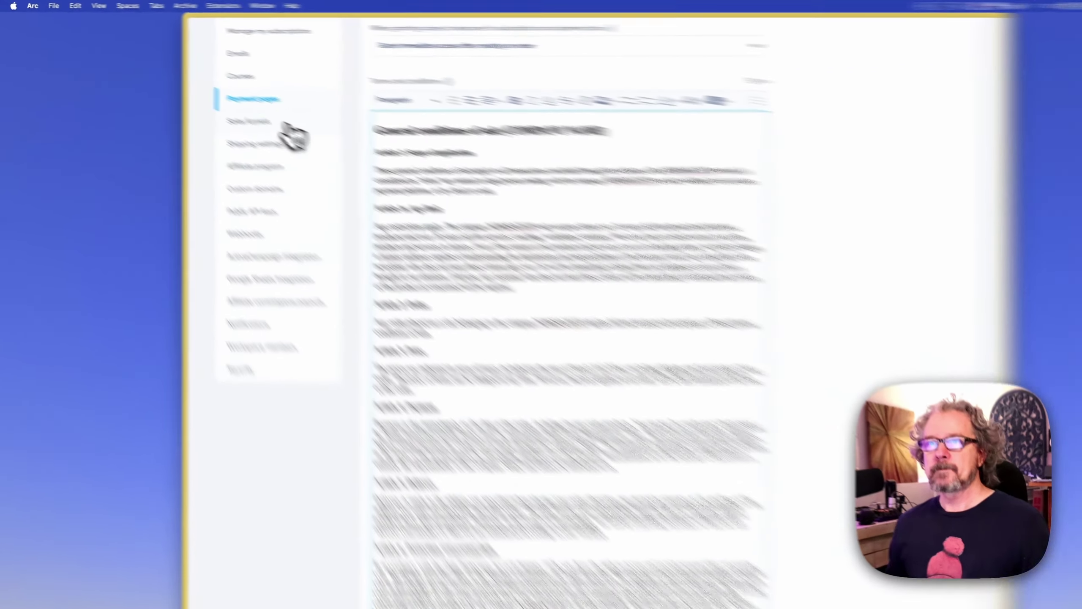
Look over the Sales funnels settings, then go to Shipping settings
{"action": "left_click", "coordinate": [252, 121]}
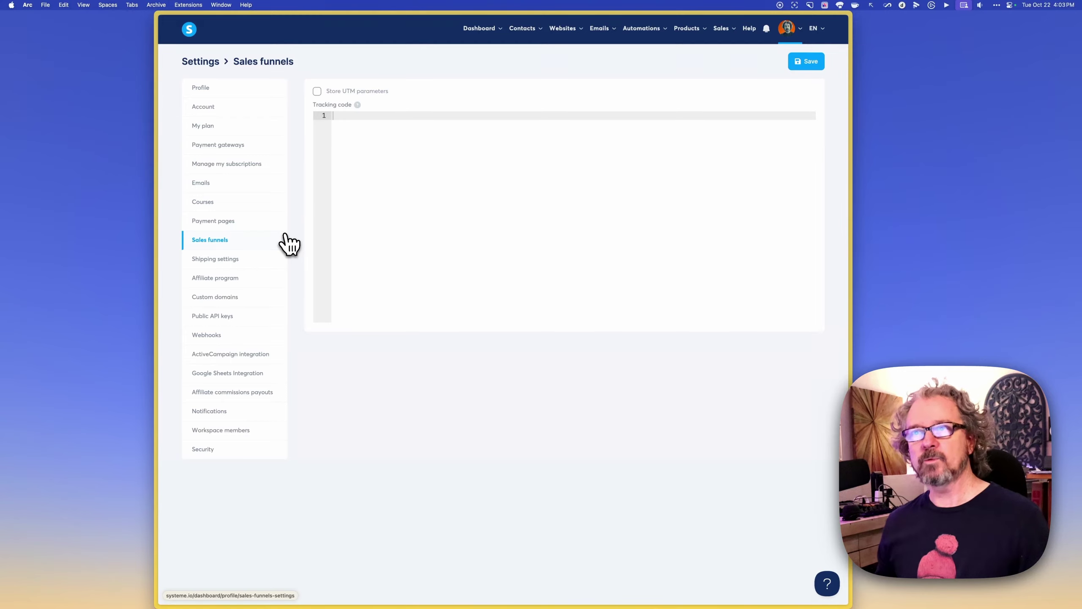
{"action": "left_click", "coordinate": [235, 260]}
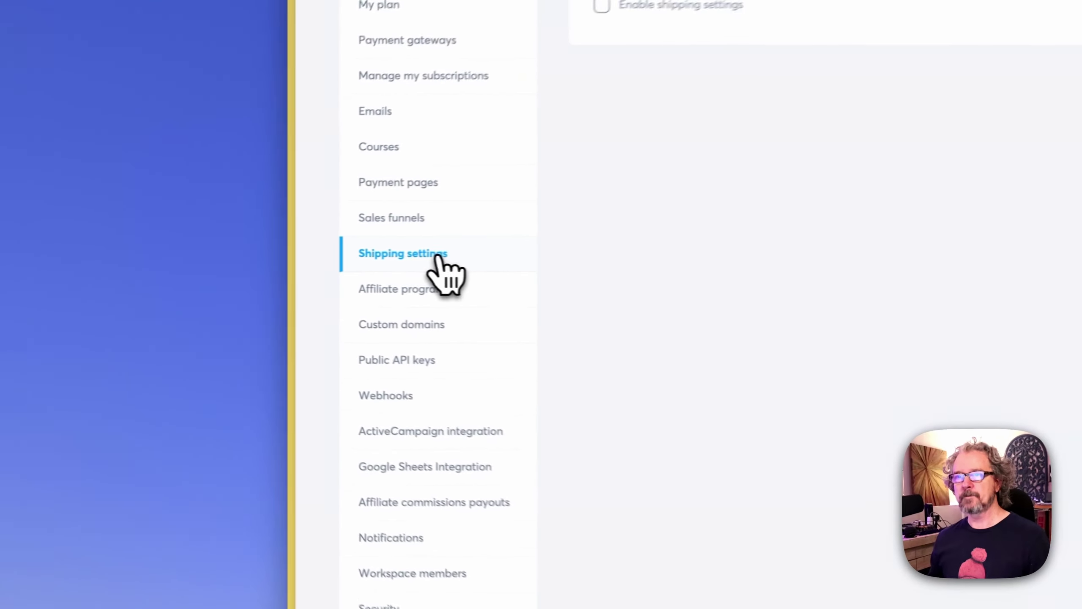
Show Affiliate program settings: 40% commission, 30 minimum payout, 30-day payout delay
{"action": "left_click", "coordinate": [462, 294]}
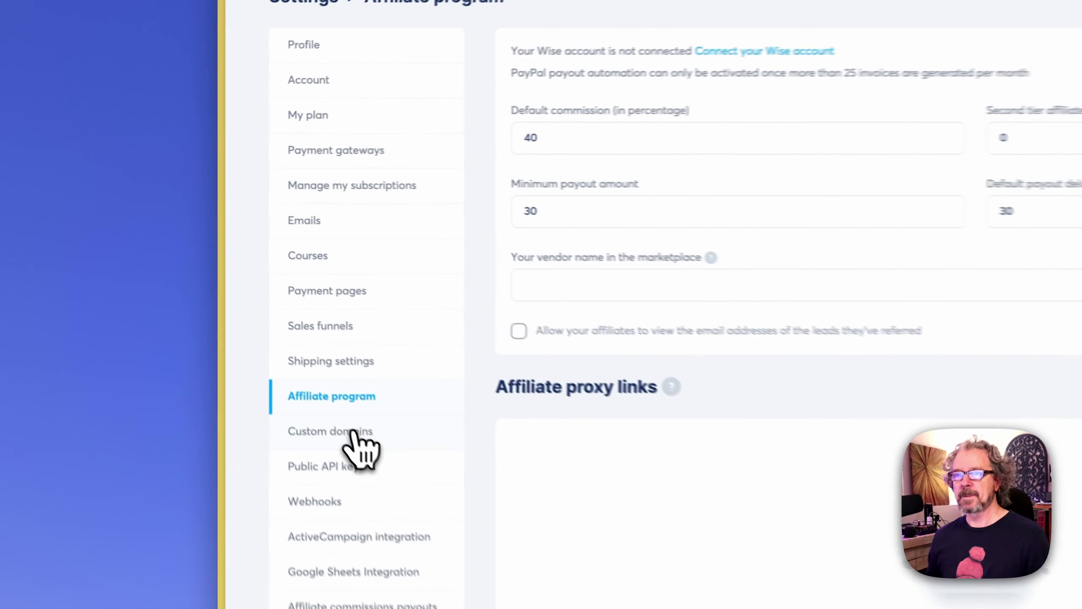
Open the Custom domains settings to see the four connected domains marked Ready to use
{"action": "left_click", "coordinate": [226, 297]}
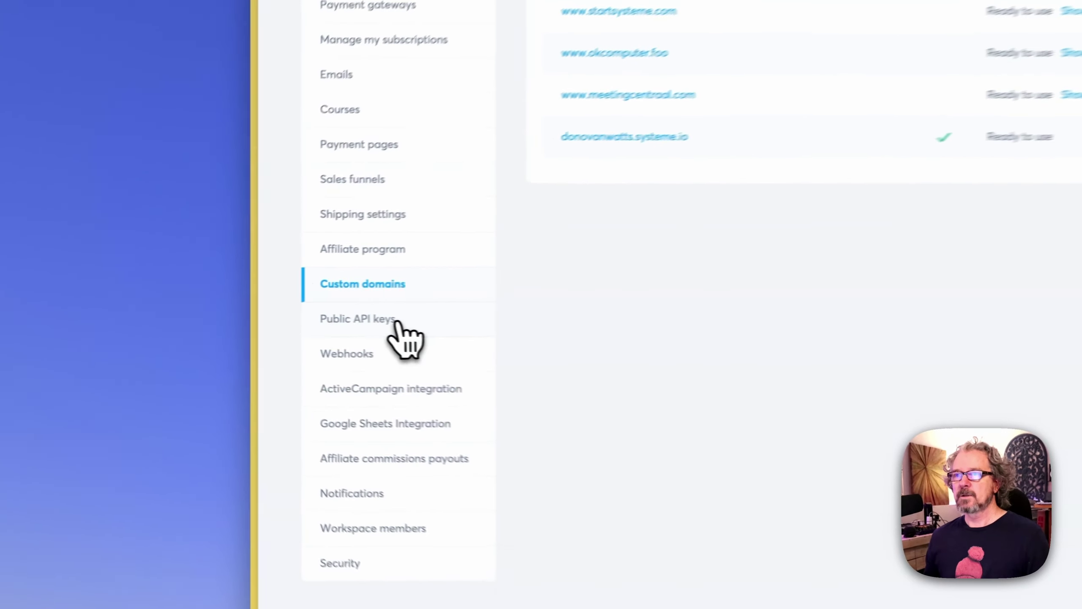
Review the Public API keys and Webhooks pages, then view the inactive ActiveCampaign integration
{"action": "left_click", "coordinate": [233, 317]}
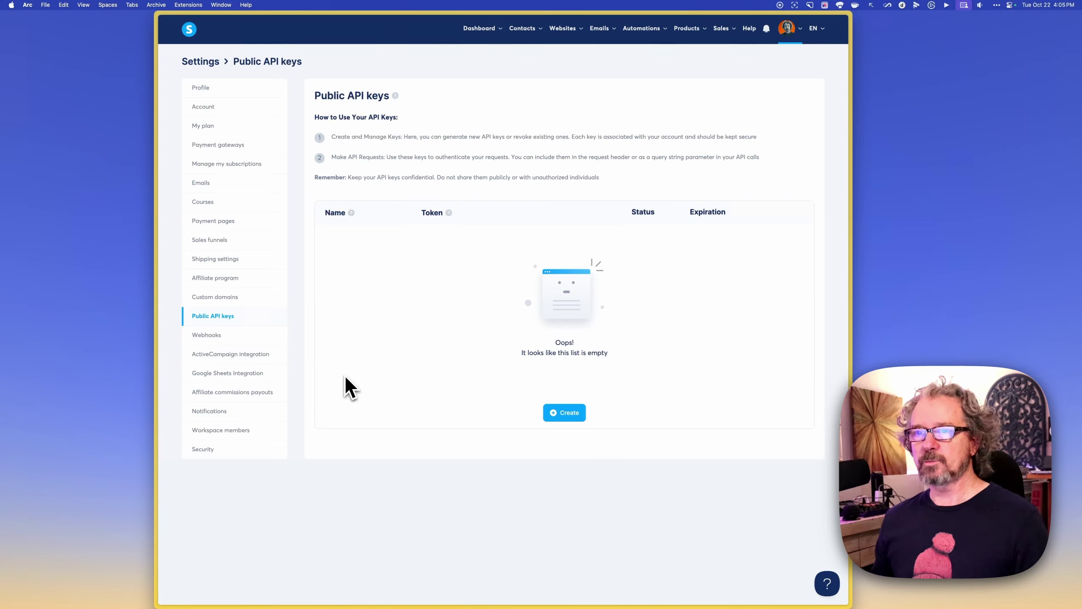
{"action": "left_click", "coordinate": [206, 335]}
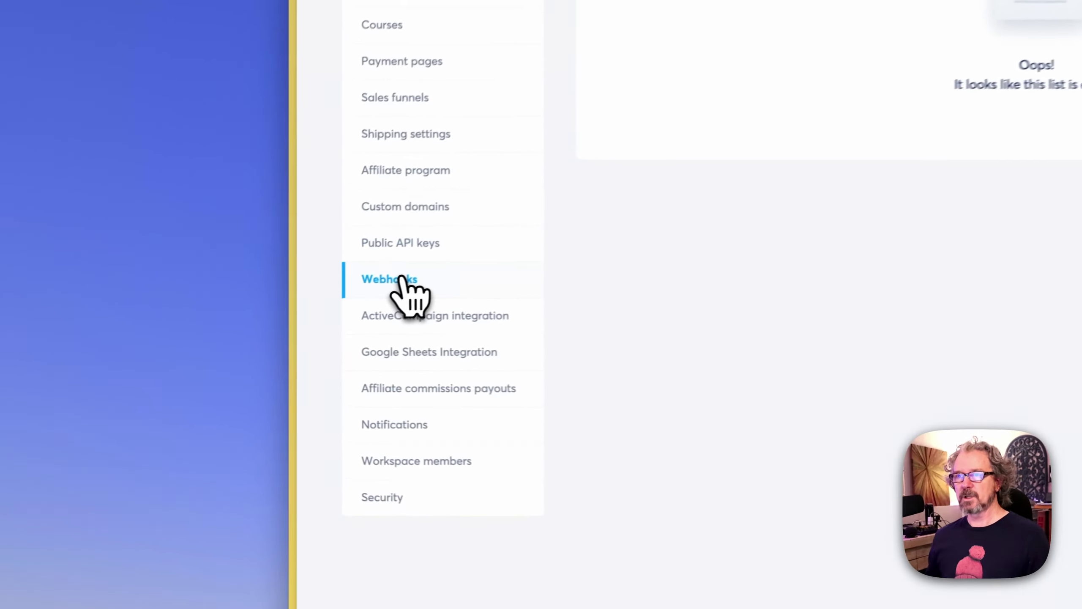
{"action": "left_click", "coordinate": [497, 314]}
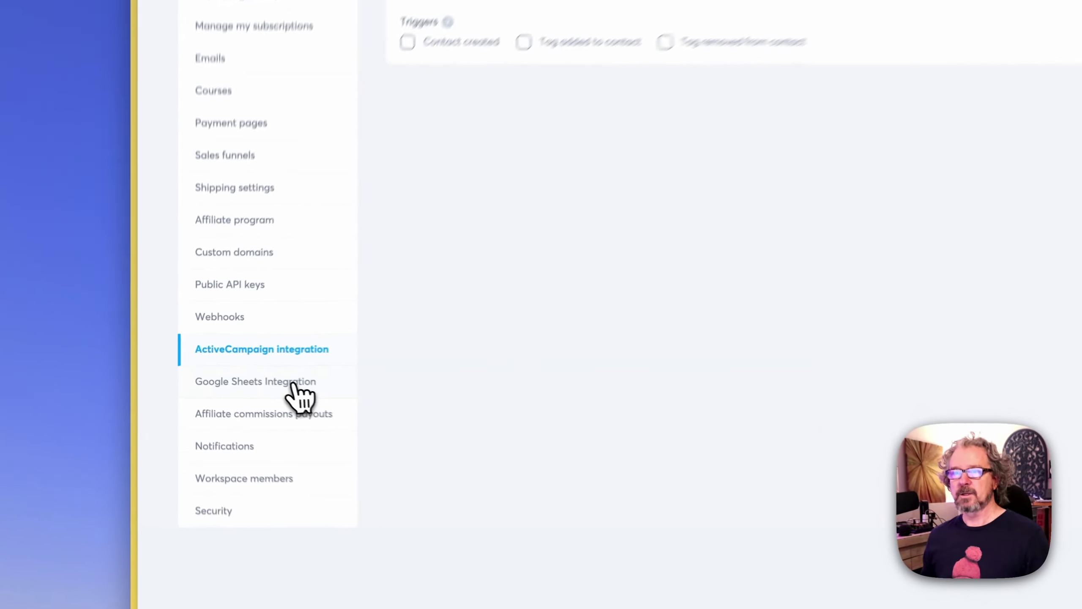
Check Google Sheets Integration and Affiliate commissions payouts, then view the Notifications toggles
{"action": "left_click", "coordinate": [243, 373]}
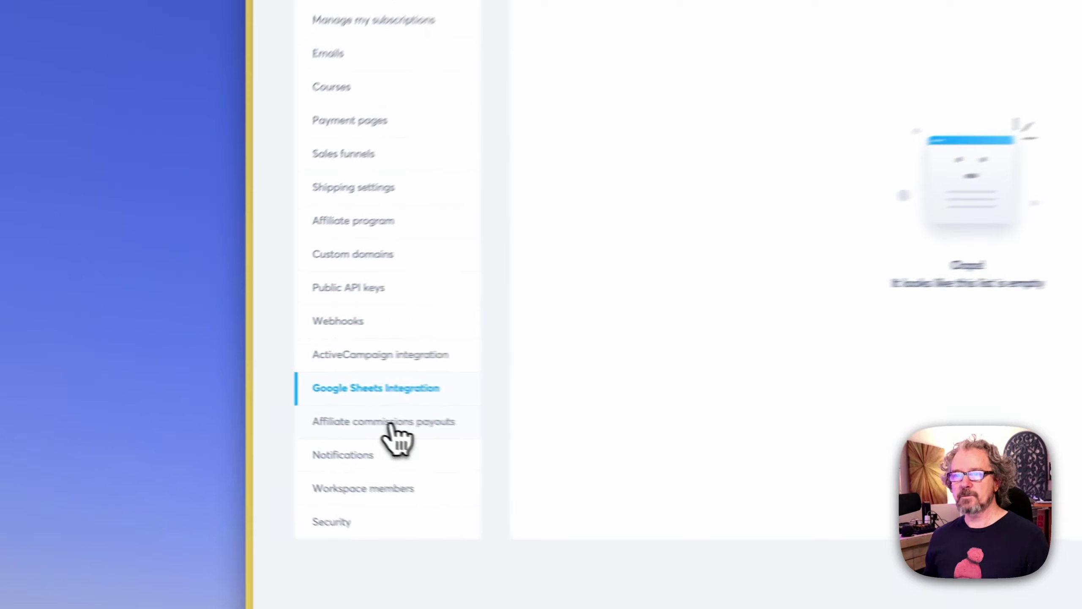
{"action": "left_click", "coordinate": [237, 396]}
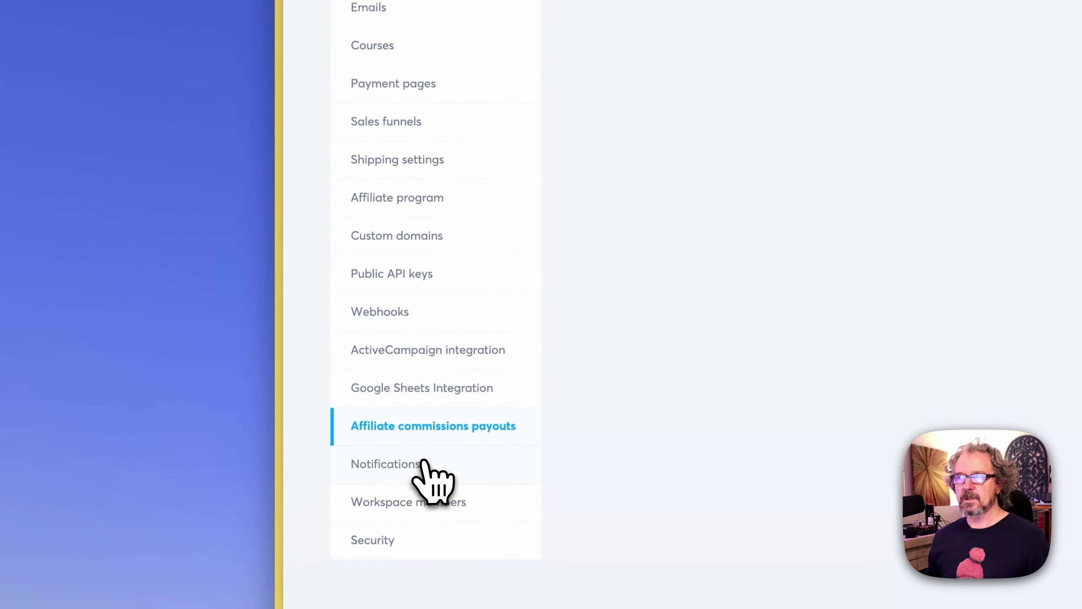
{"action": "left_click", "coordinate": [424, 464]}
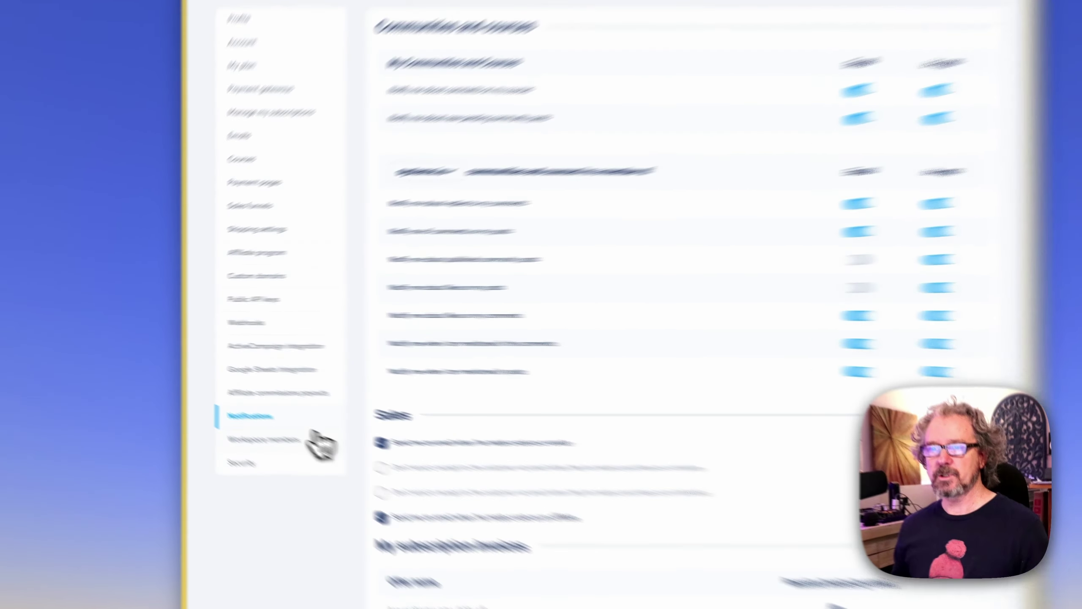
View the empty Workspace members list, then the Security page with two-factor authentication enabled
{"action": "left_click", "coordinate": [232, 429]}
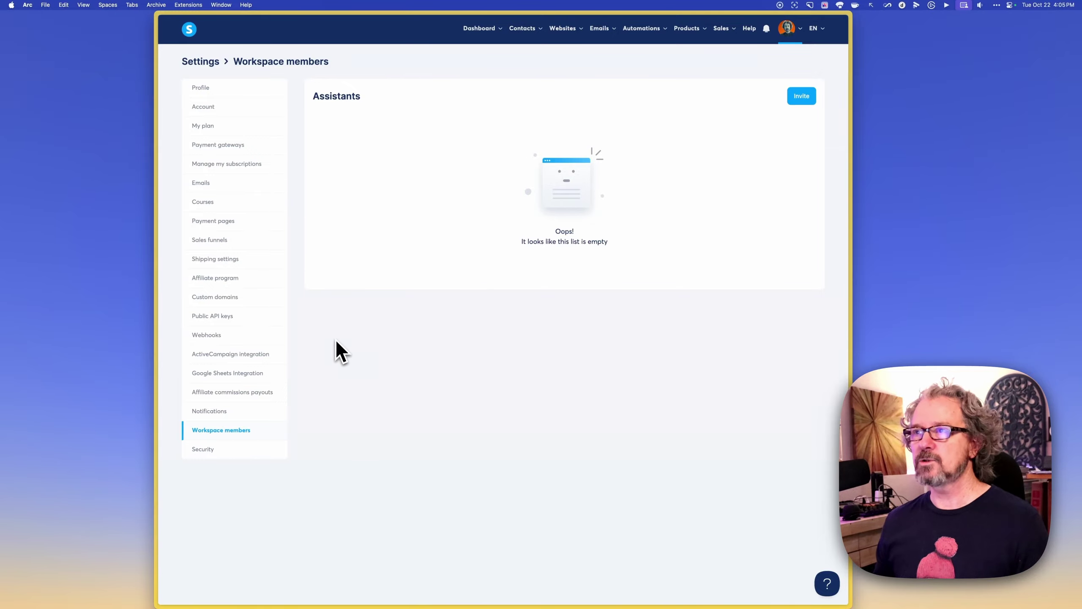
{"action": "left_click", "coordinate": [270, 448]}
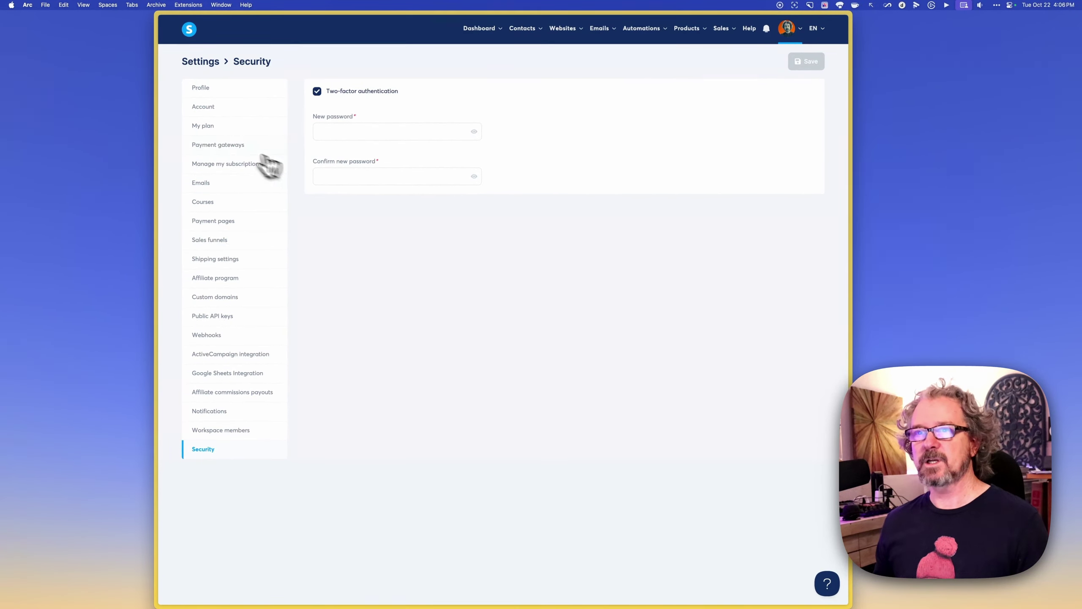
Reopen the Profile settings showing display name, location details and customer type Company
{"action": "left_click", "coordinate": [209, 94]}
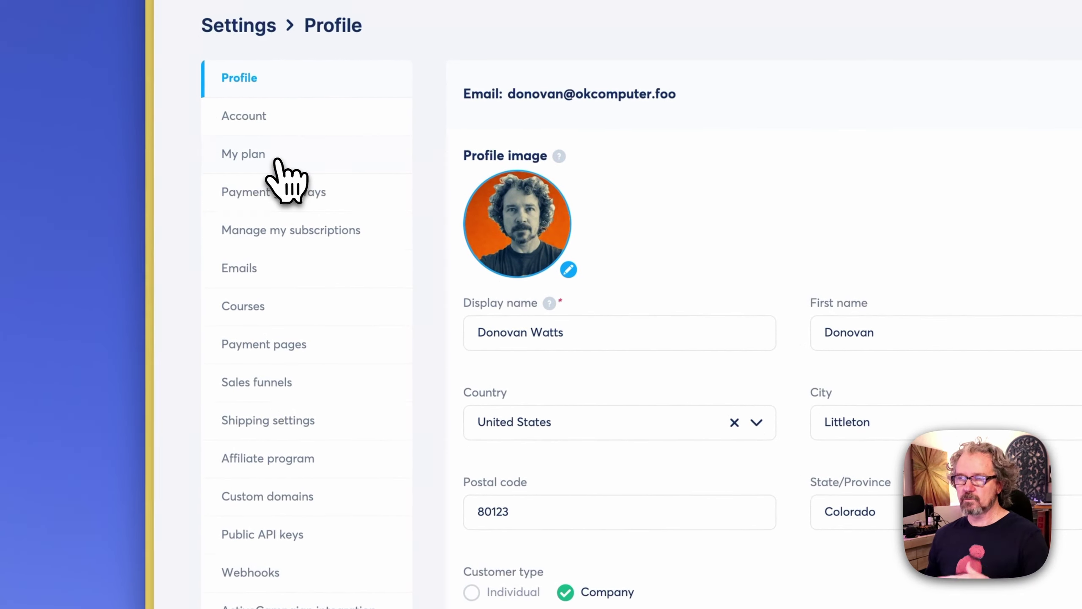
Reopen Payment pages and scroll through the default terms and conditions text, then back up
{"action": "left_click", "coordinate": [277, 345]}
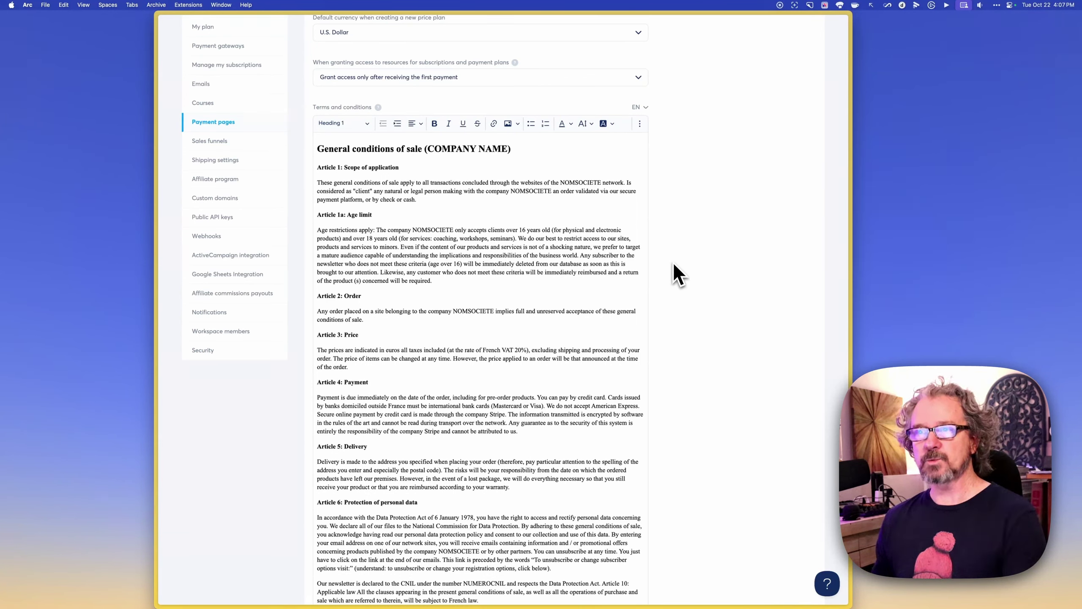
{"action": "scroll", "coordinate": [678, 275], "scroll_direction": "down", "scroll_amount": 1}
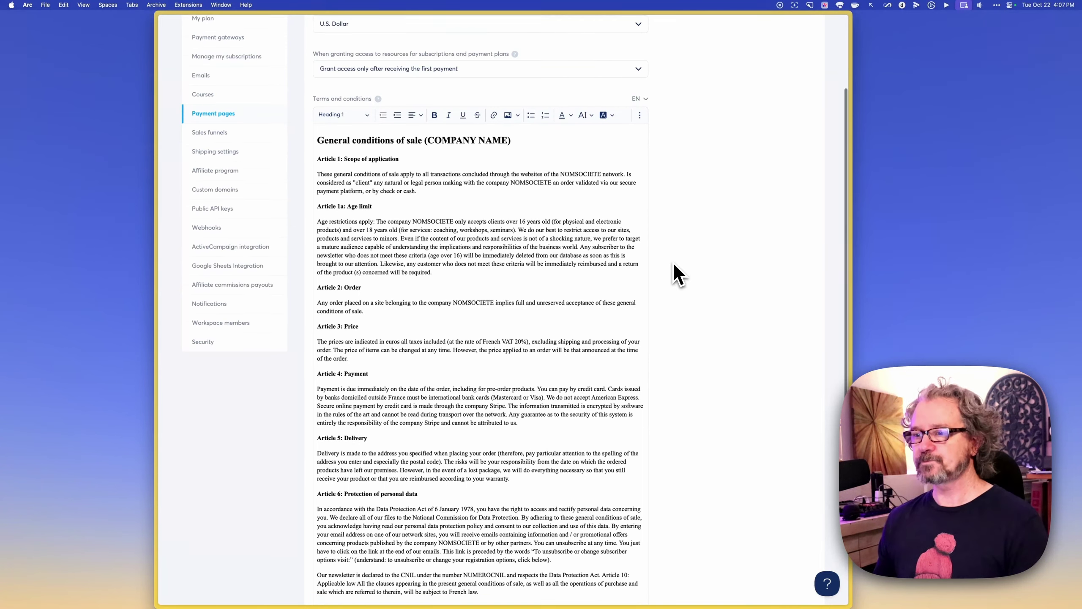
{"action": "scroll", "coordinate": [675, 274], "scroll_direction": "down", "scroll_amount": 2}
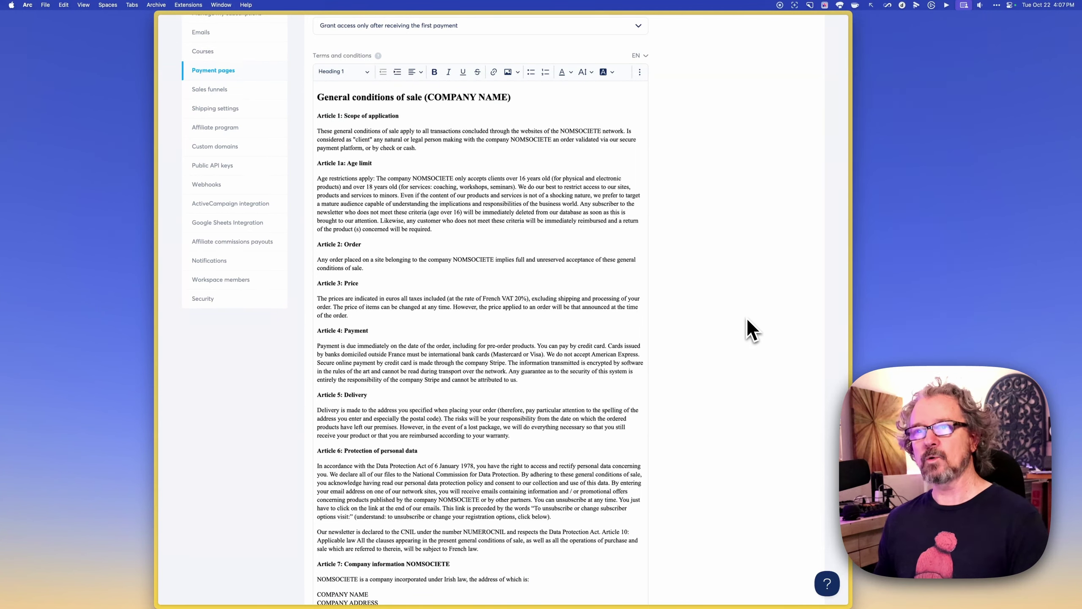
{"action": "scroll", "coordinate": [752, 330], "scroll_direction": "down", "scroll_amount": 1}
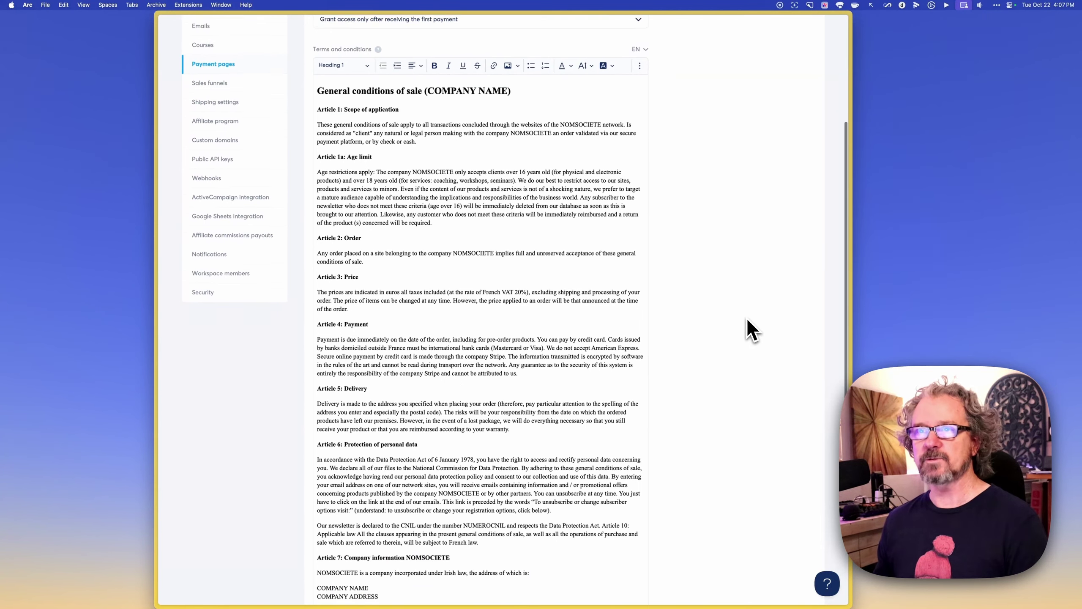
{"action": "scroll", "coordinate": [751, 331], "scroll_direction": "up", "scroll_amount": 5}
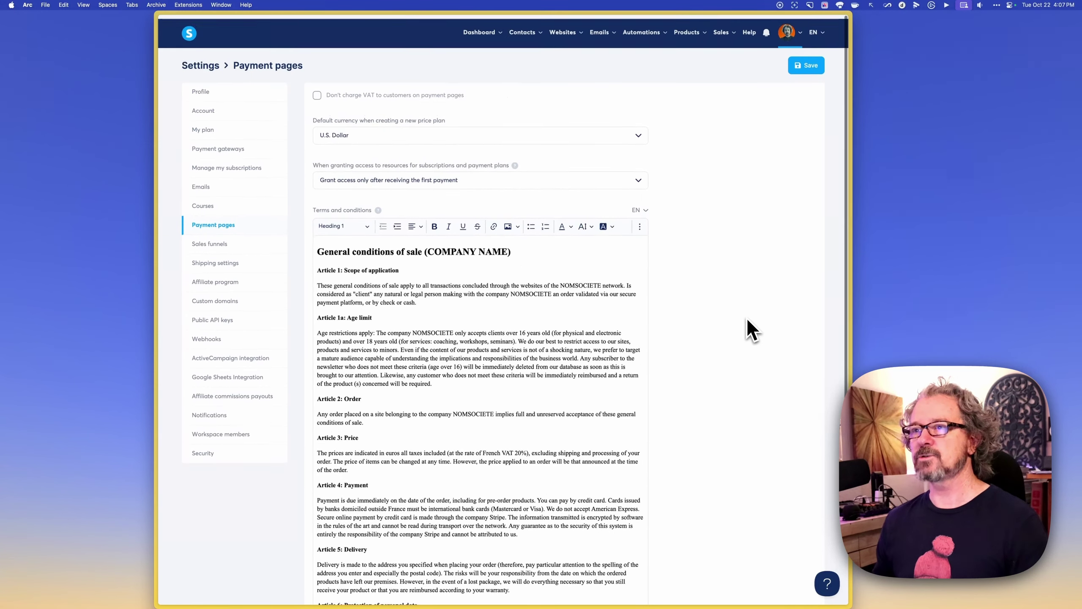